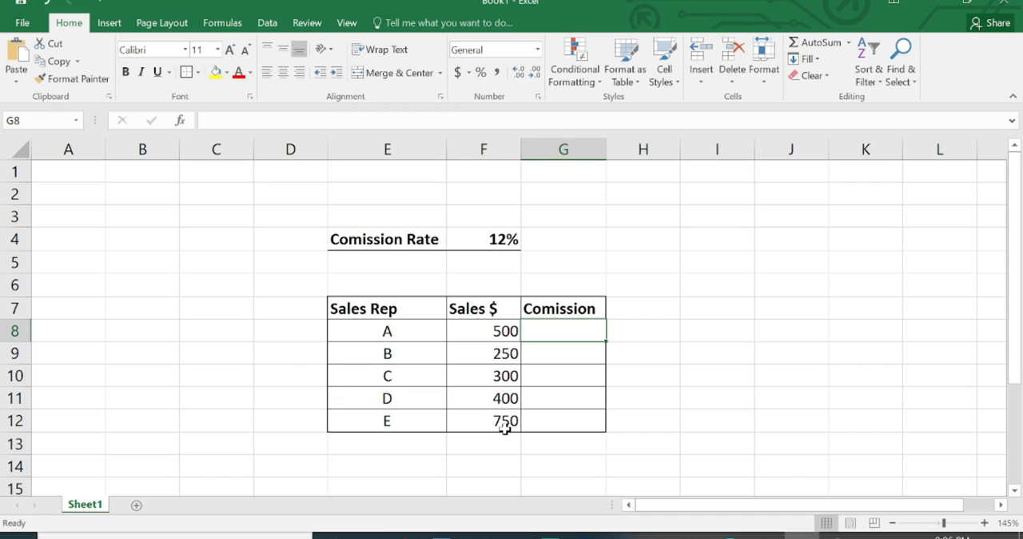
Enter the formula =F8*F4 in G8 to calculate the commission for sales rep A
{"action": "left_click", "coordinate": [491, 240]}
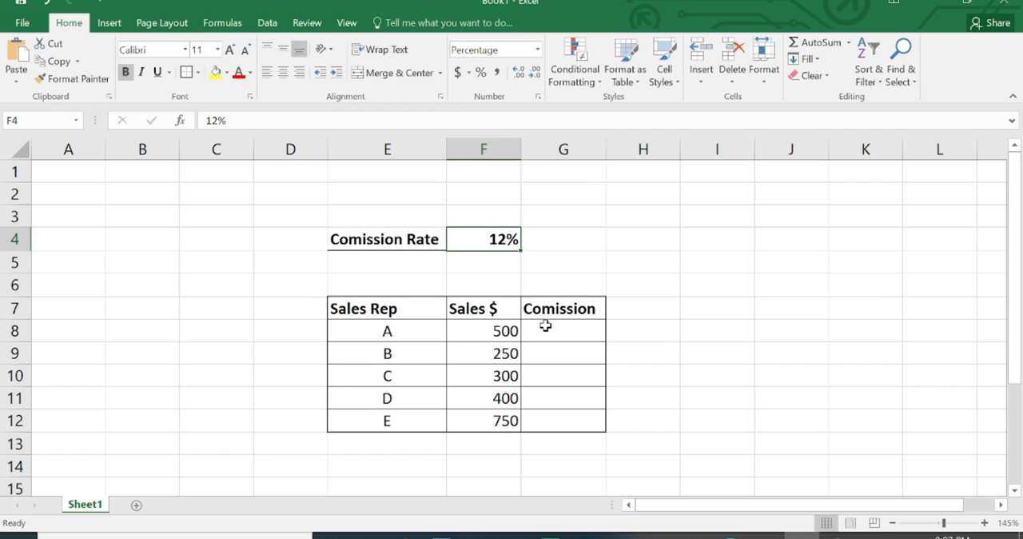
{"action": "left_click", "coordinate": [569, 324]}
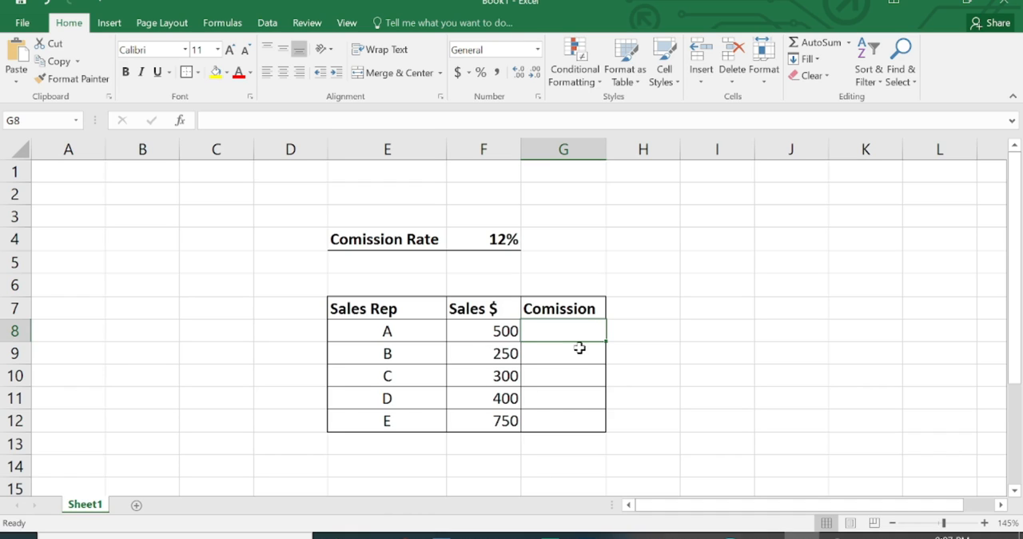
{"action": "type", "text": "="}
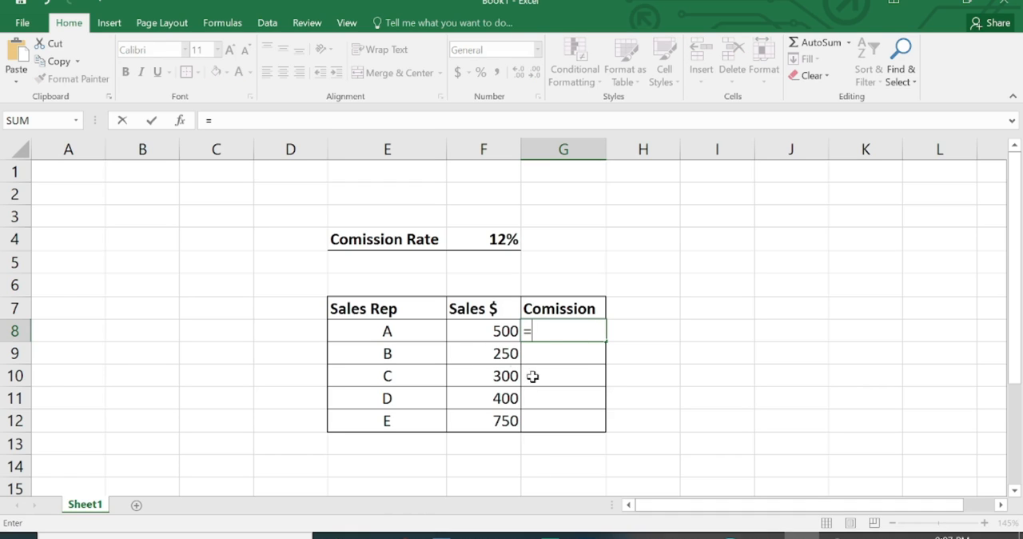
{"action": "left_click", "coordinate": [495, 332]}
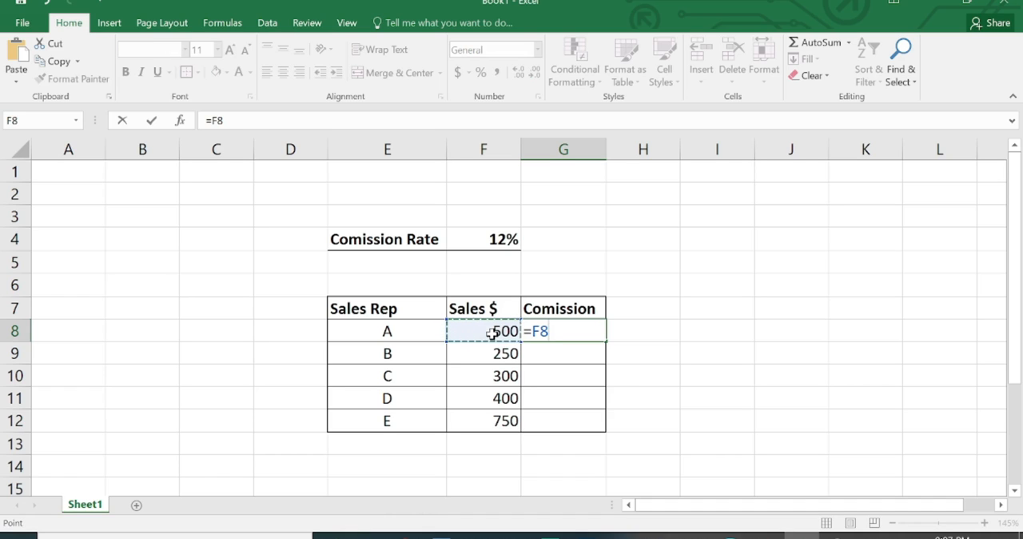
{"action": "type", "text": "*"}
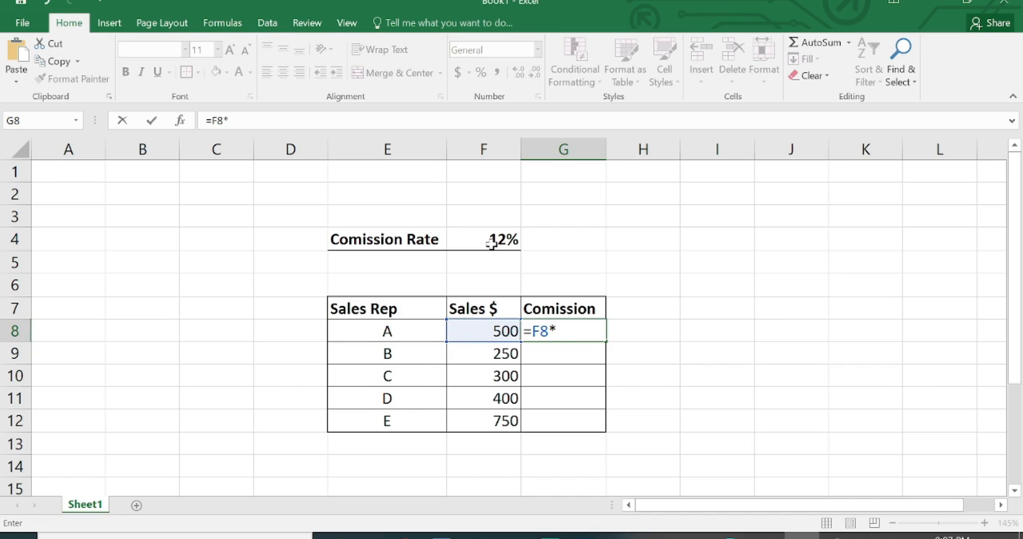
{"action": "left_click", "coordinate": [491, 240]}
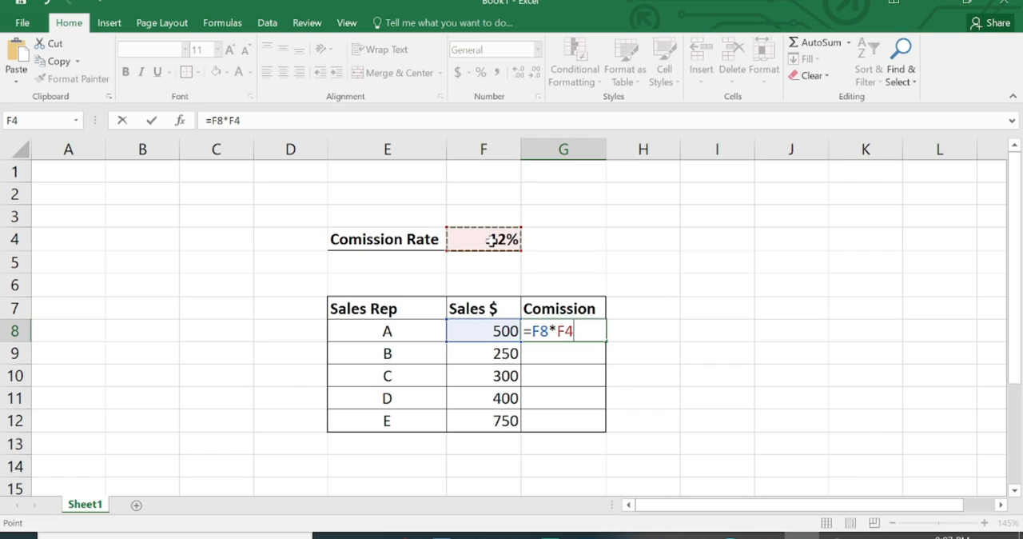
{"action": "key", "text": "Return"}
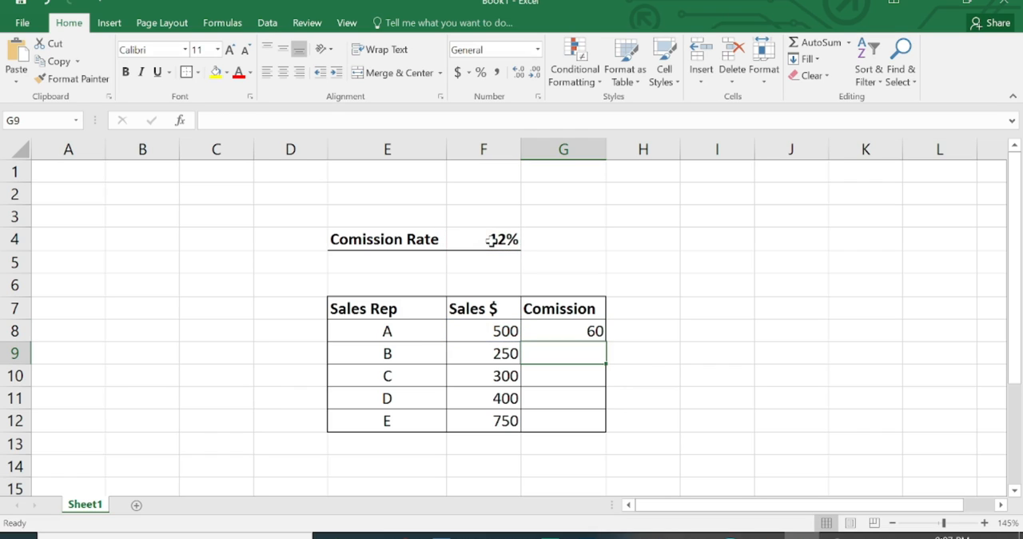
Fill the relative-reference formula in G8 down through G12 for the remaining sales reps
{"action": "left_click", "coordinate": [576, 331]}
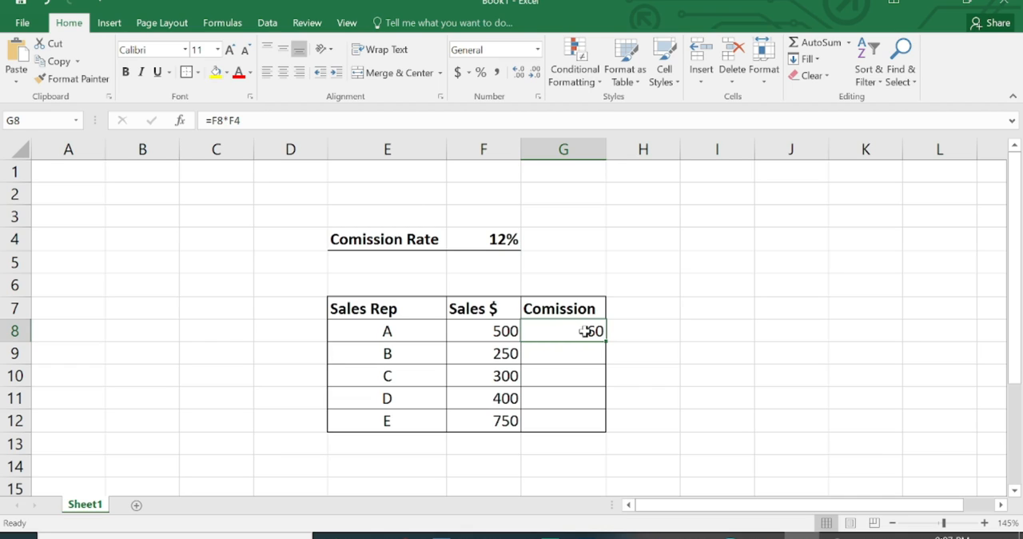
{"action": "left_click_drag", "start_coordinate": [606, 342], "coordinate": [598, 429]}
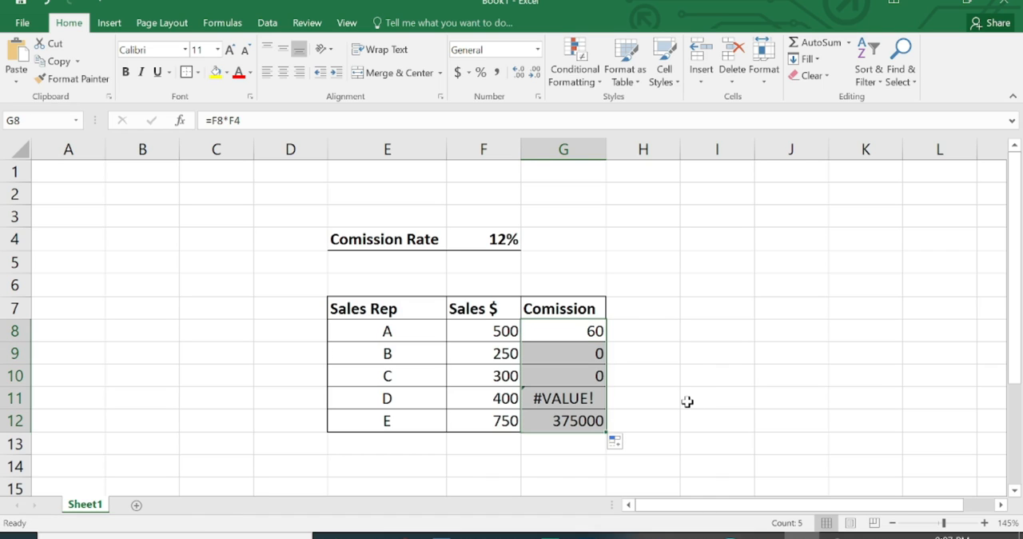
{"action": "left_click", "coordinate": [679, 401]}
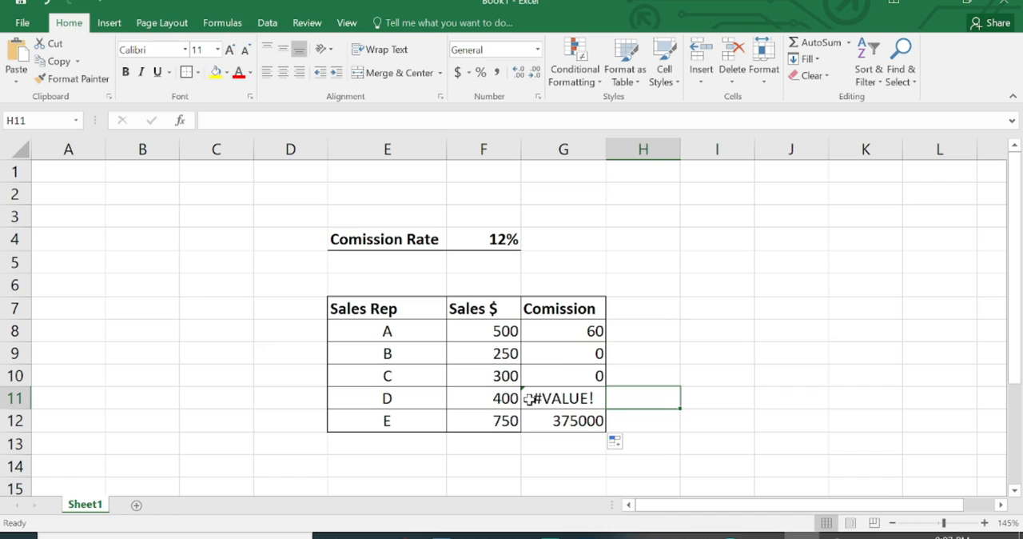
Look through the commission cells G8 to G12 and the sales amount in F12 to compare their contents
{"action": "left_click", "coordinate": [564, 360]}
{"action": "left_click", "coordinate": [569, 369]}
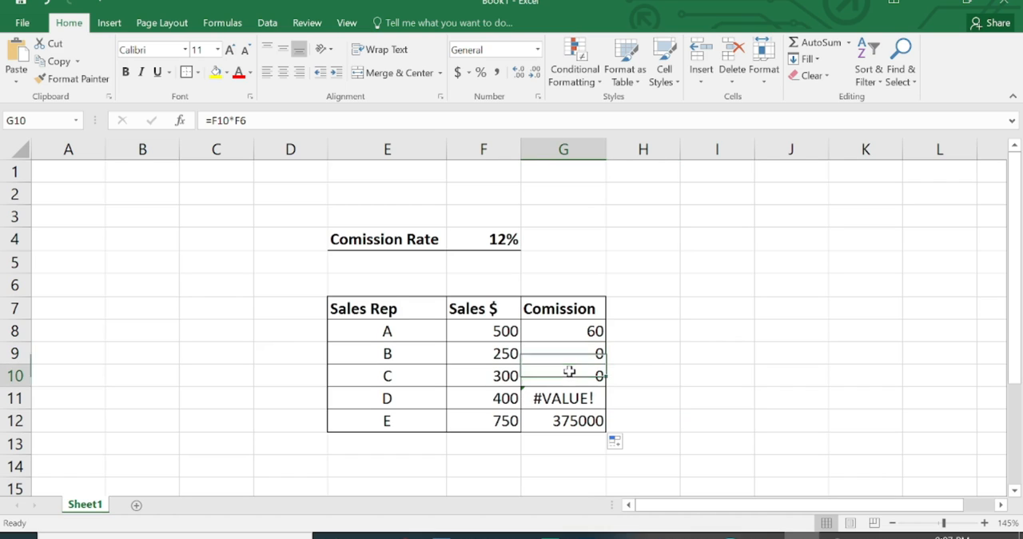
{"action": "left_click", "coordinate": [572, 396]}
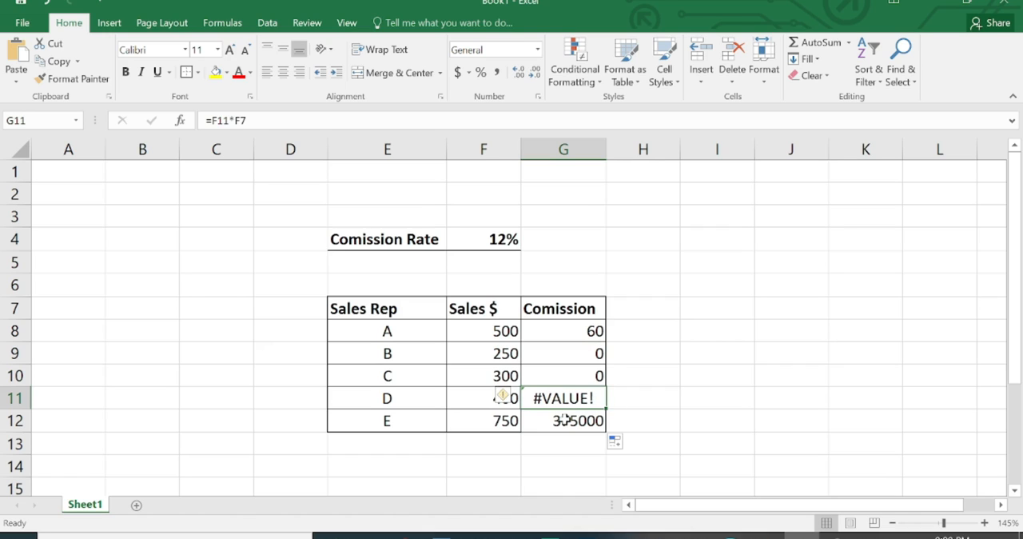
{"action": "left_click", "coordinate": [564, 422]}
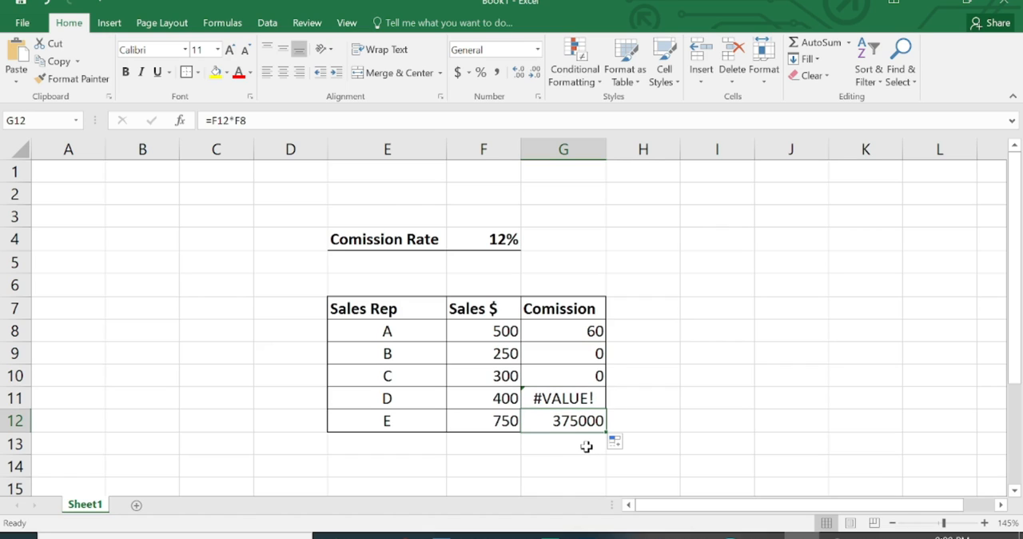
{"action": "left_click", "coordinate": [500, 422]}
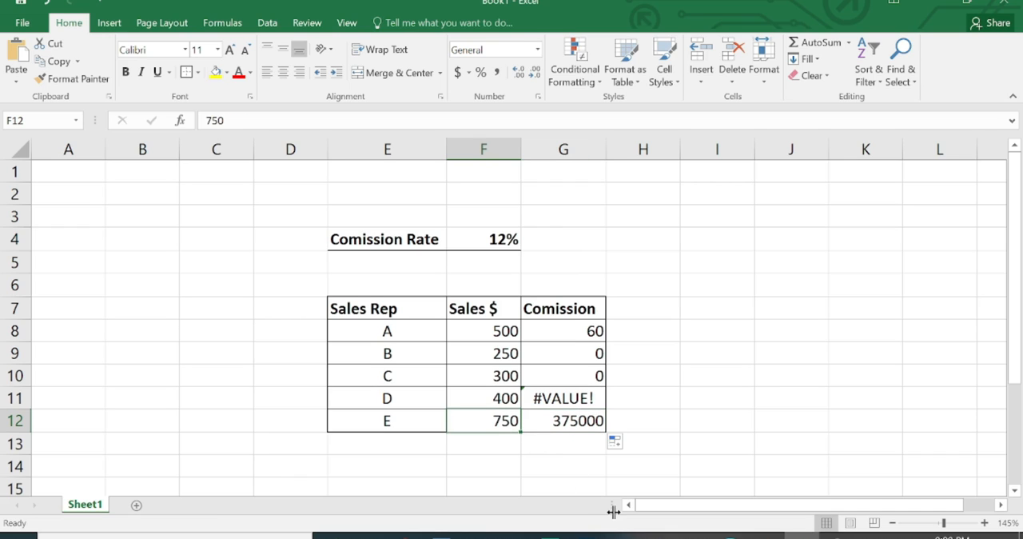
{"action": "left_click", "coordinate": [581, 332]}
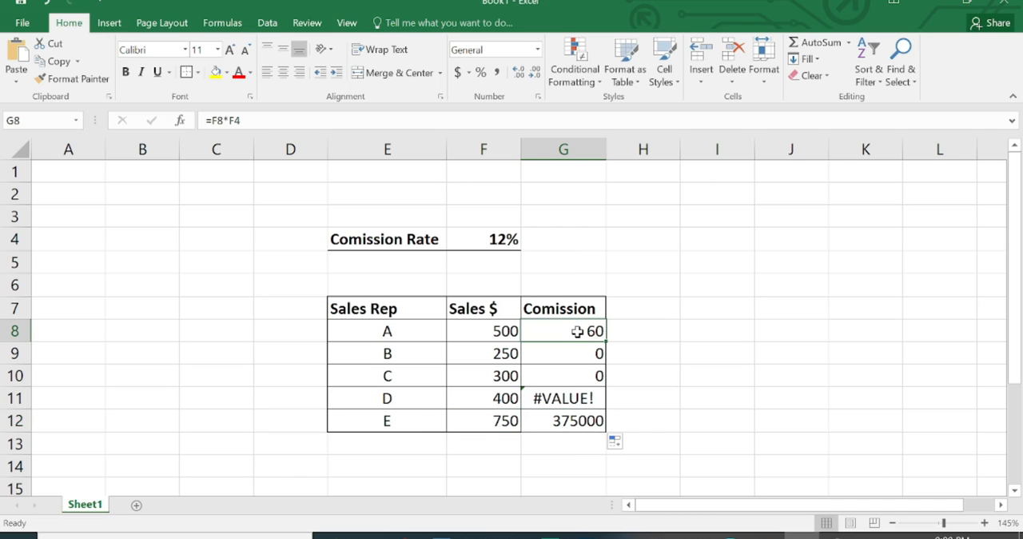
{"action": "left_click", "coordinate": [576, 354]}
{"action": "left_click", "coordinate": [571, 331]}
Examine the cell references of the commission formulas in G8 through G12, one cell after another
{"action": "double_click", "coordinate": [573, 330]}
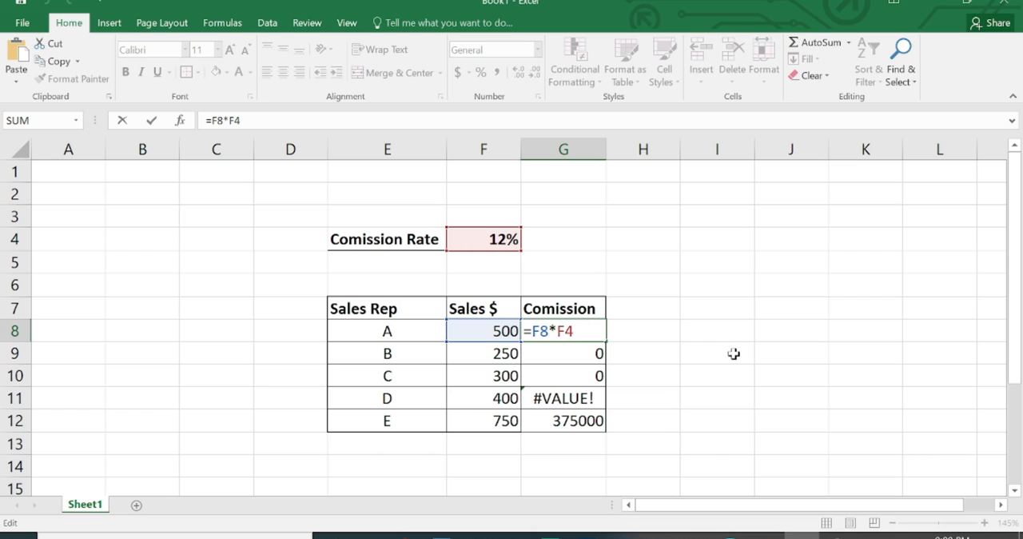
{"action": "key", "text": "Return"}
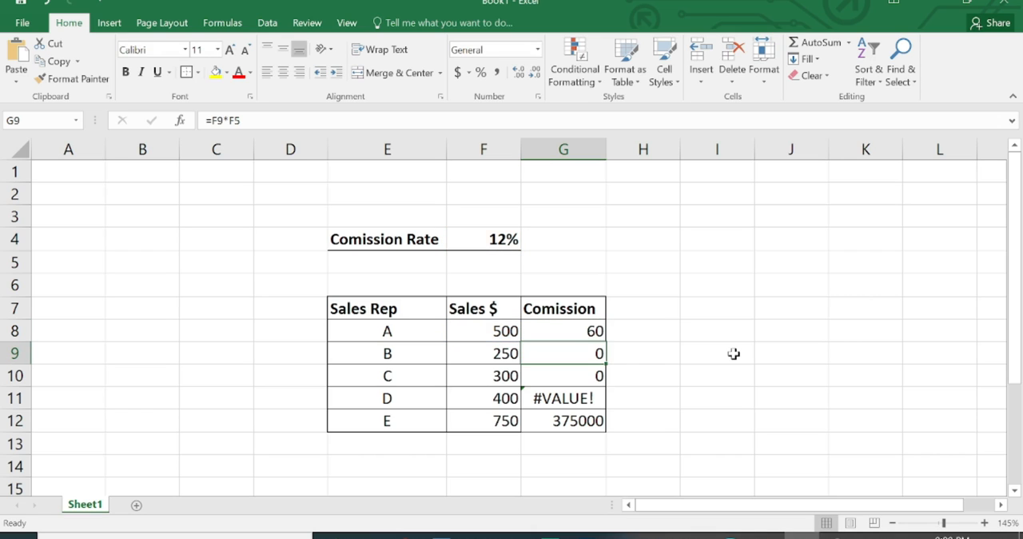
{"action": "double_click", "coordinate": [589, 357]}
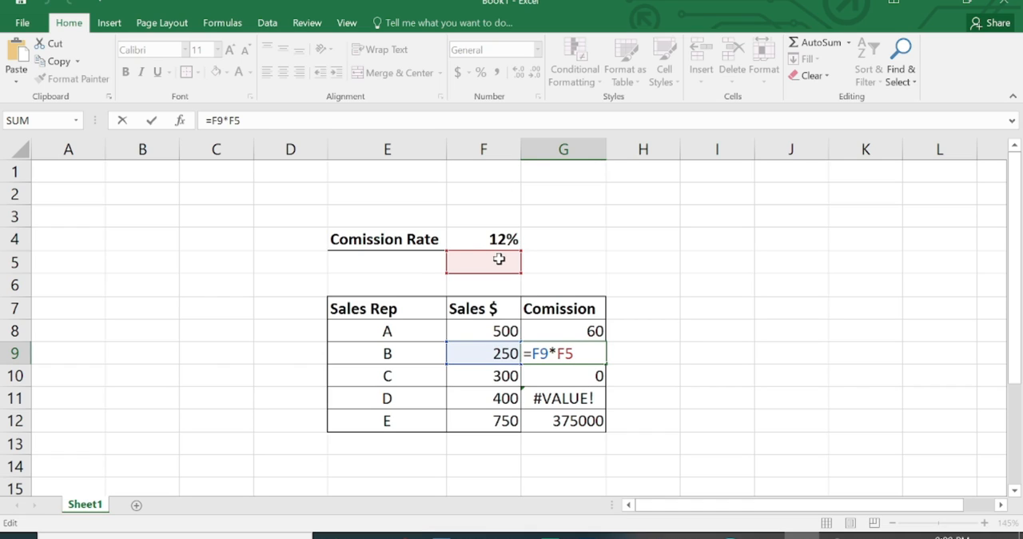
{"action": "key", "text": "ctrl+Return"}
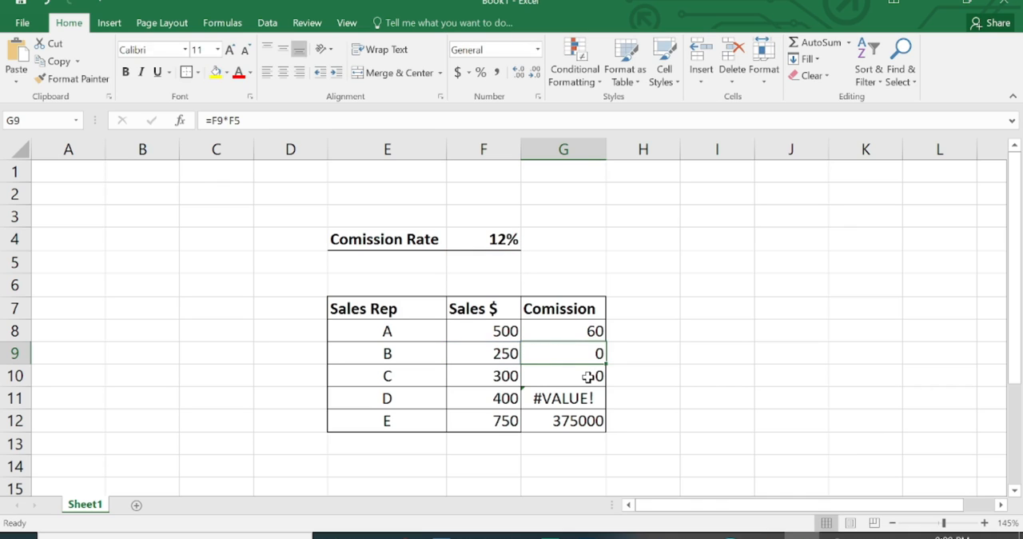
{"action": "double_click", "coordinate": [591, 375]}
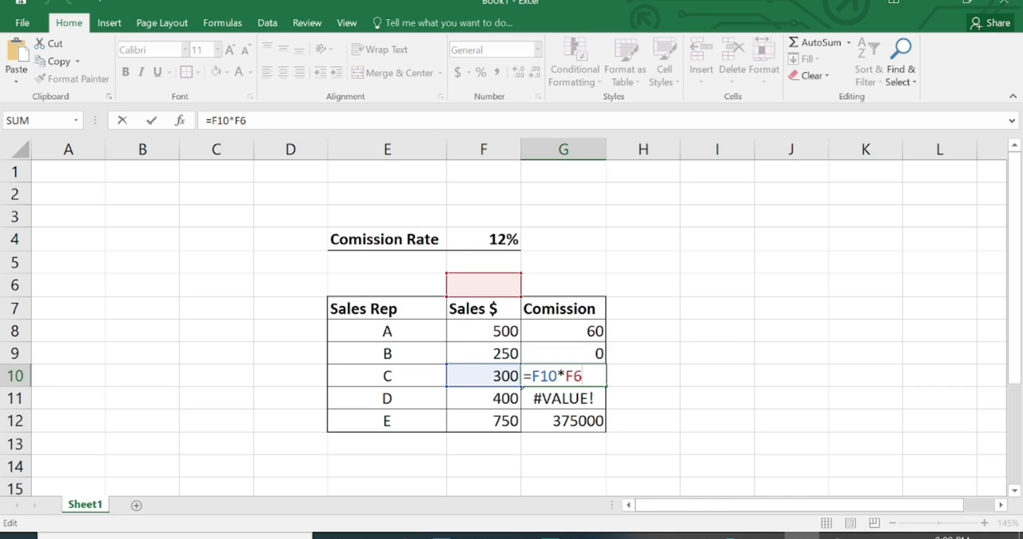
{"action": "key", "text": "ctrl+Return"}
{"action": "double_click", "coordinate": [586, 397]}
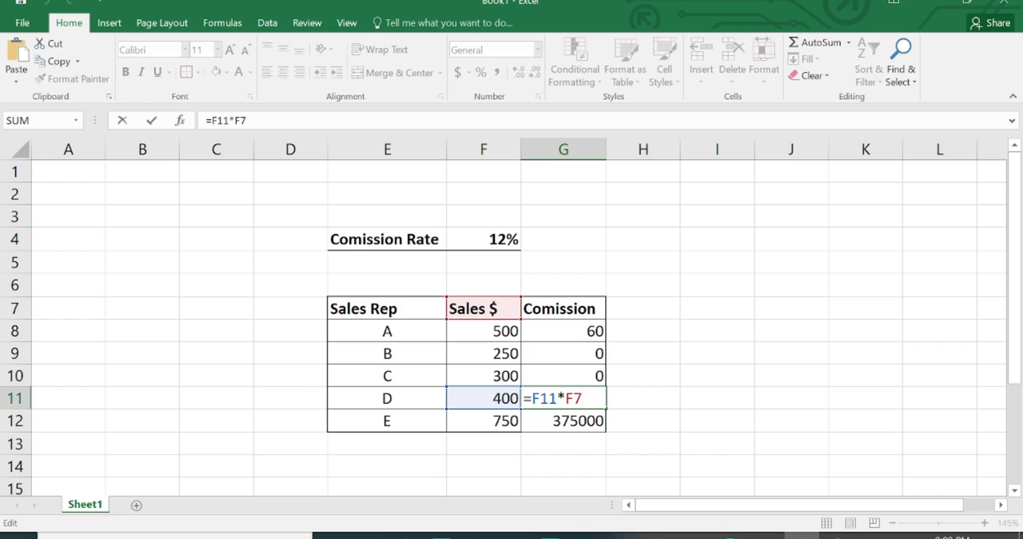
{"action": "key", "text": "ctrl+Return"}
{"action": "double_click", "coordinate": [581, 419]}
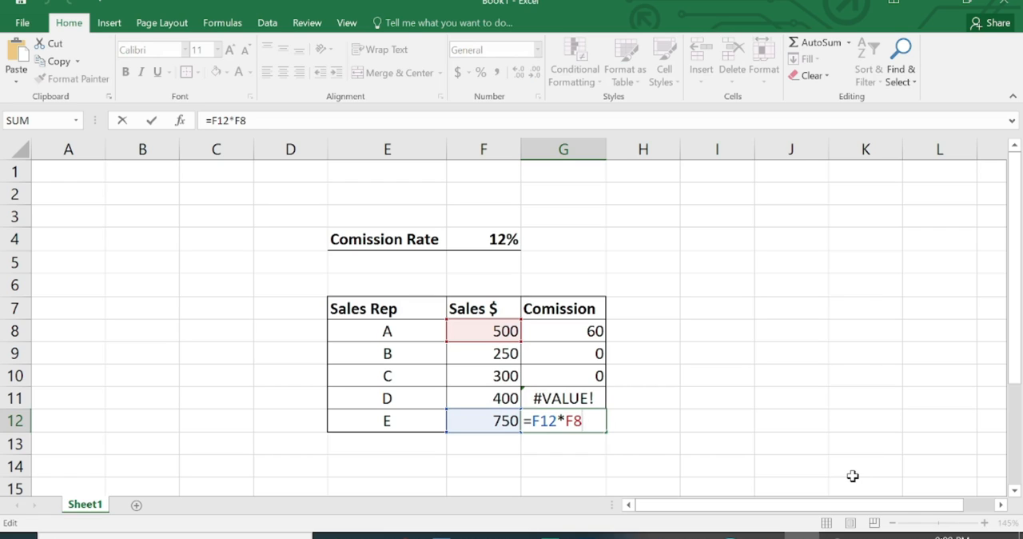
{"action": "key", "text": "ctrl+Return"}
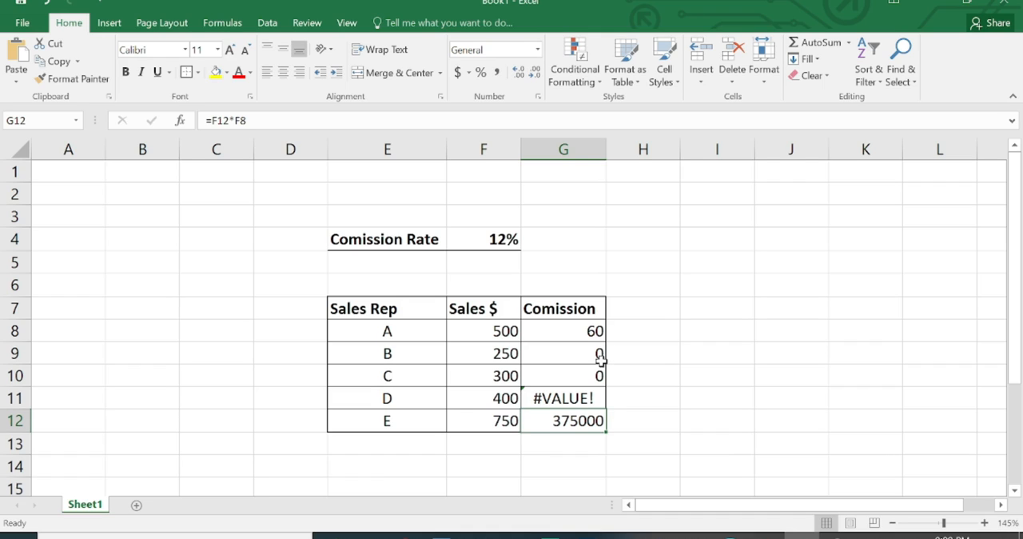
Clear the commission formulas from G8 through G12
{"action": "left_click", "coordinate": [572, 328]}
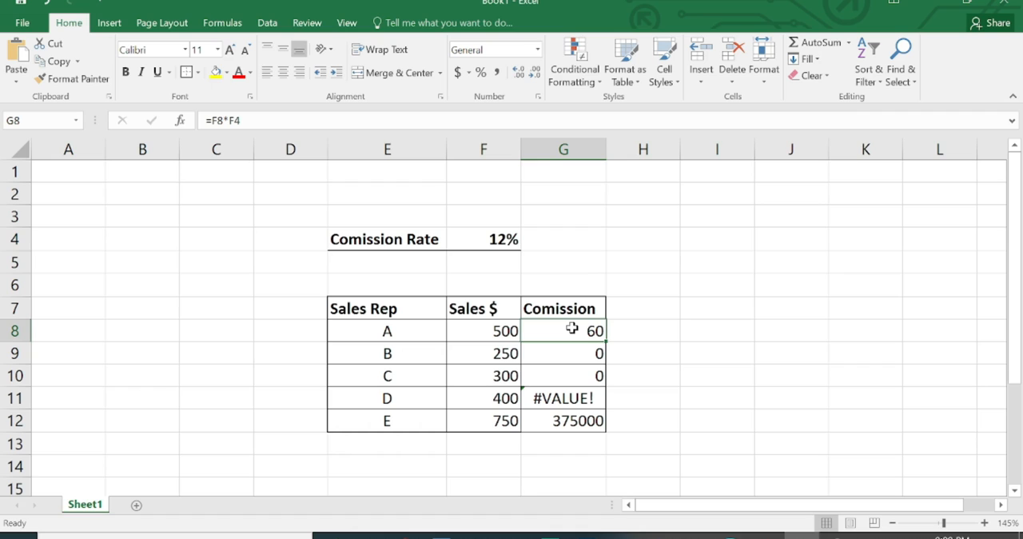
{"action": "left_click", "coordinate": [557, 351]}
{"action": "left_click", "coordinate": [560, 333]}
{"action": "left_click_drag", "start_coordinate": [564, 353], "coordinate": [562, 420]}
{"action": "key", "text": "Delete"}
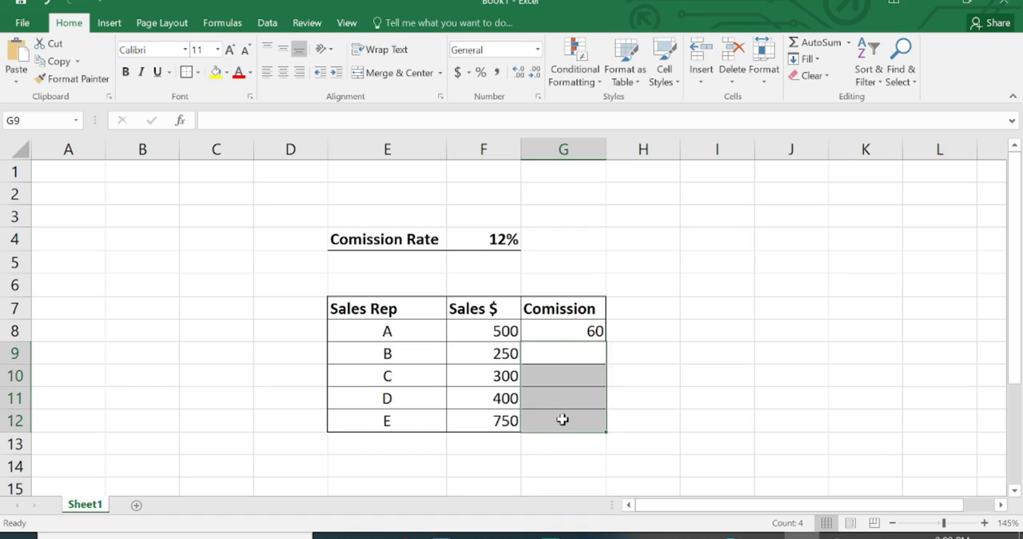
{"action": "left_click", "coordinate": [562, 332]}
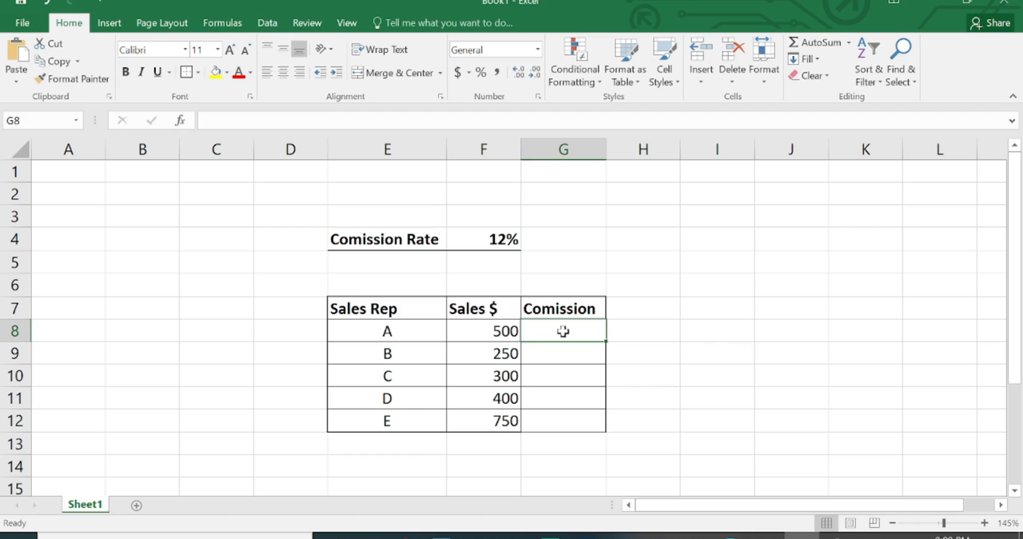
Enter the formula =F8*$F$4 in G8, locking the commission rate cell as an absolute reference
{"action": "type", "text": "="}
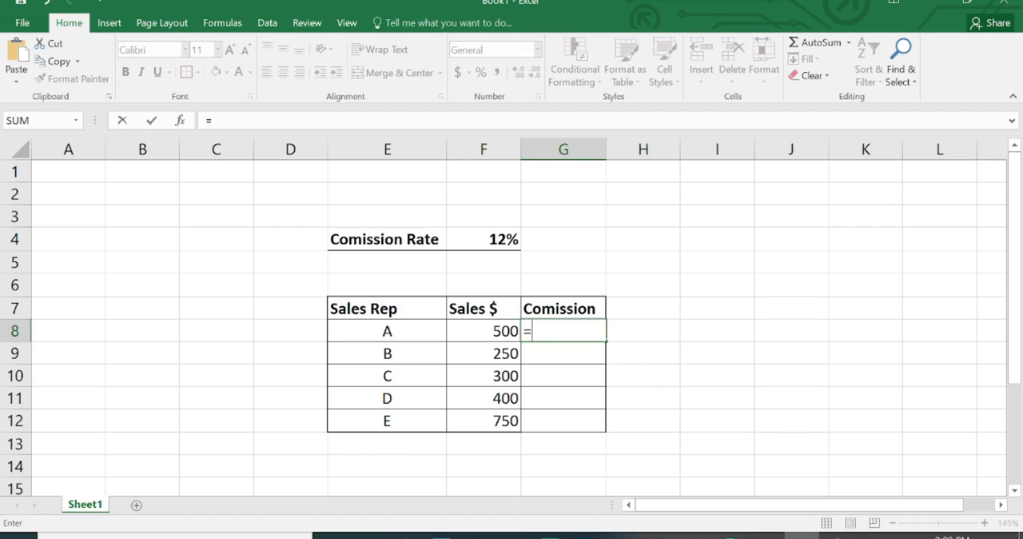
{"action": "left_click", "coordinate": [505, 332]}
{"action": "type", "text": "*"}
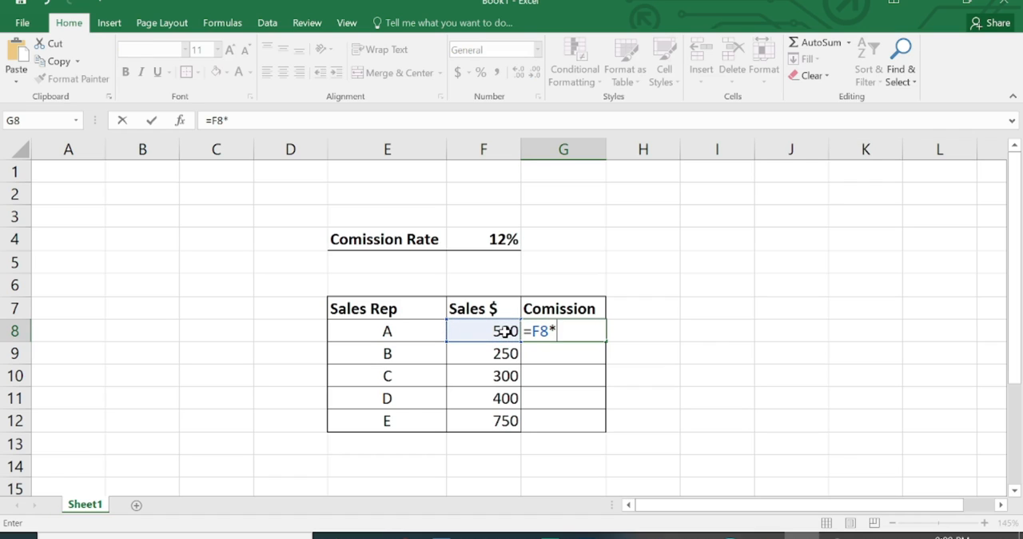
{"action": "left_click", "coordinate": [514, 237]}
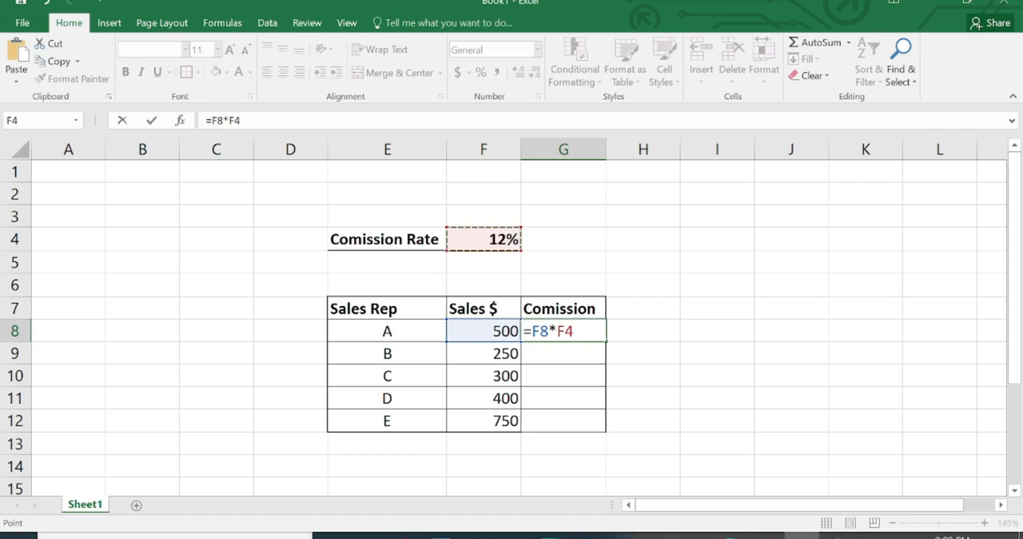
{"action": "left_click", "coordinate": [565, 331]}
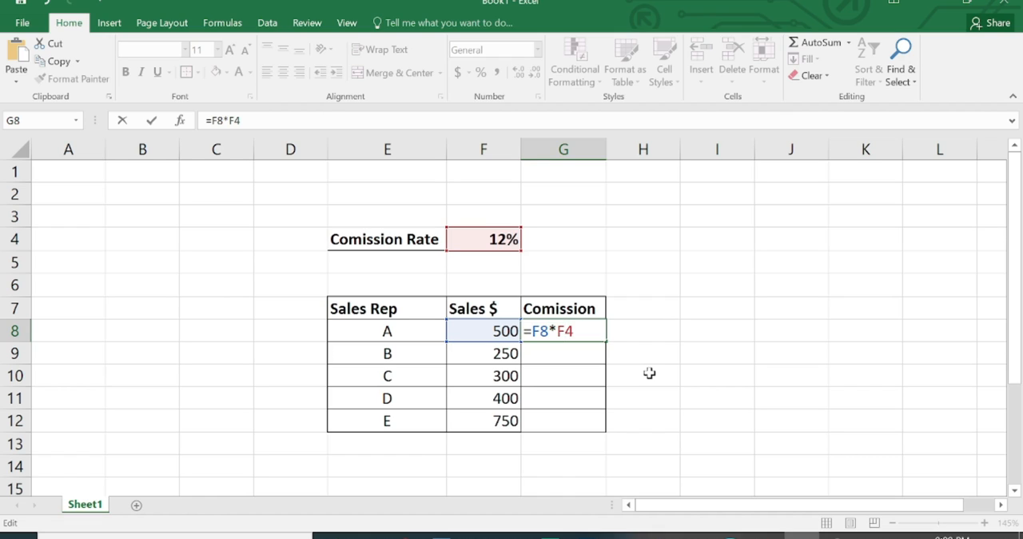
{"action": "key", "text": "Left"}
{"action": "type", "text": "$"}
{"action": "key", "text": "Right"}
{"action": "type", "text": "$"}
{"action": "key", "text": "Return"}
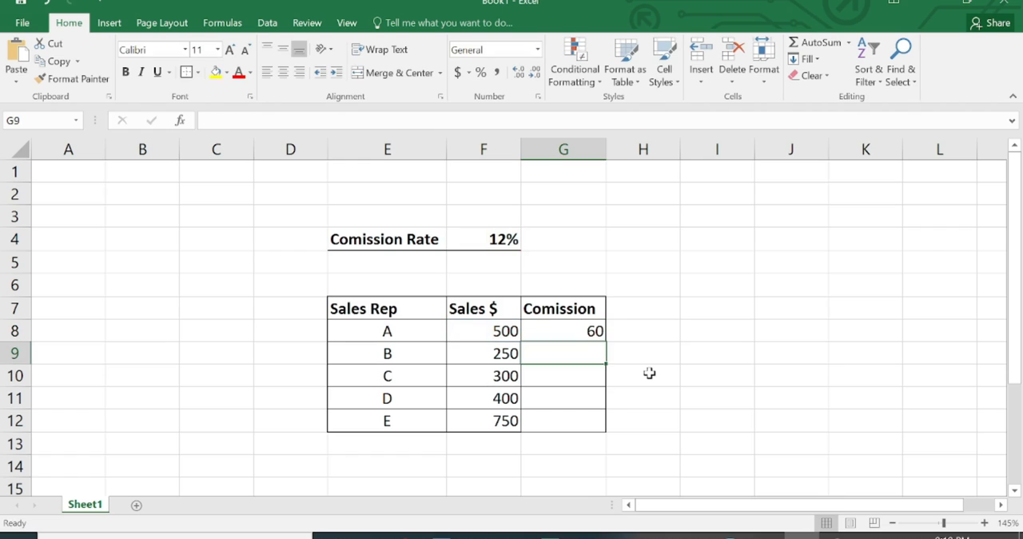
Fill the absolute-reference formula in G8 down through G12
{"action": "left_click", "coordinate": [592, 334]}
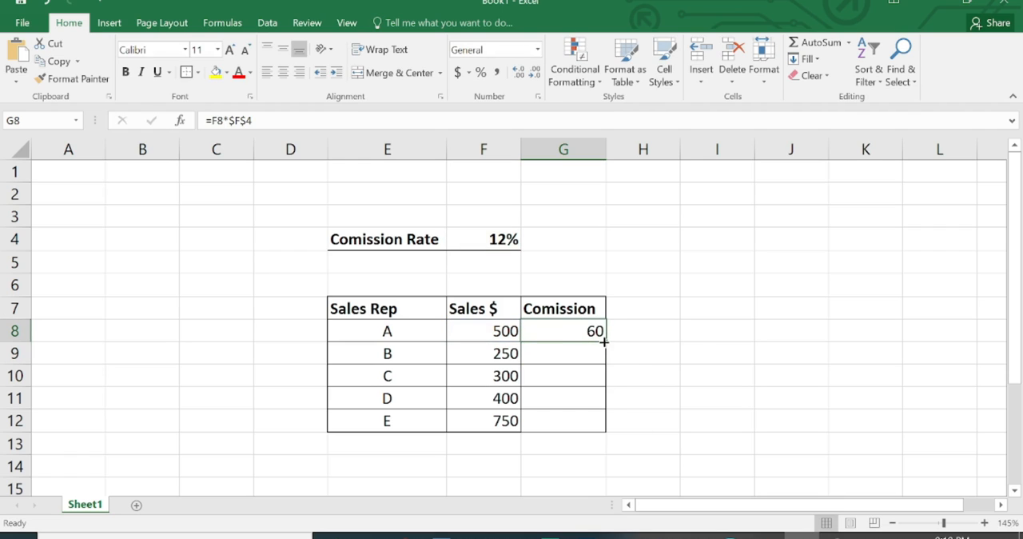
{"action": "left_click_drag", "start_coordinate": [604, 342], "coordinate": [601, 431]}
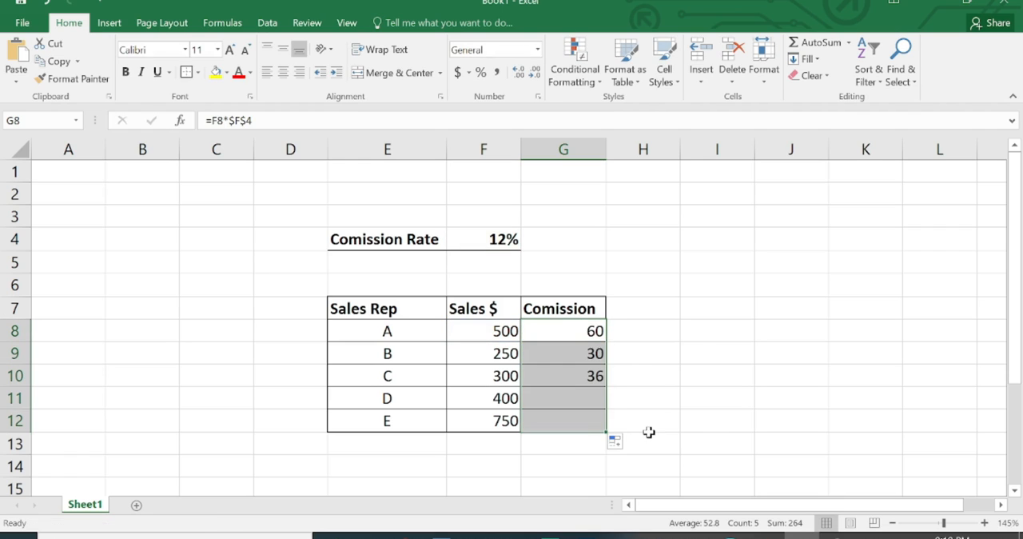
{"action": "left_click", "coordinate": [684, 404]}
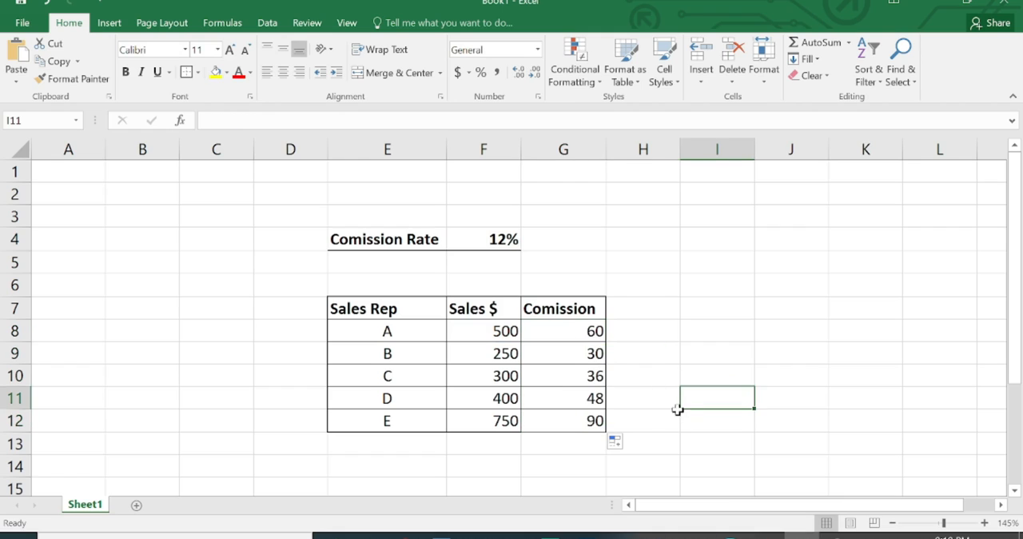
Examine the cell references in the commission formulas of G8 and G9, comparing the two cells
{"action": "double_click", "coordinate": [588, 334]}
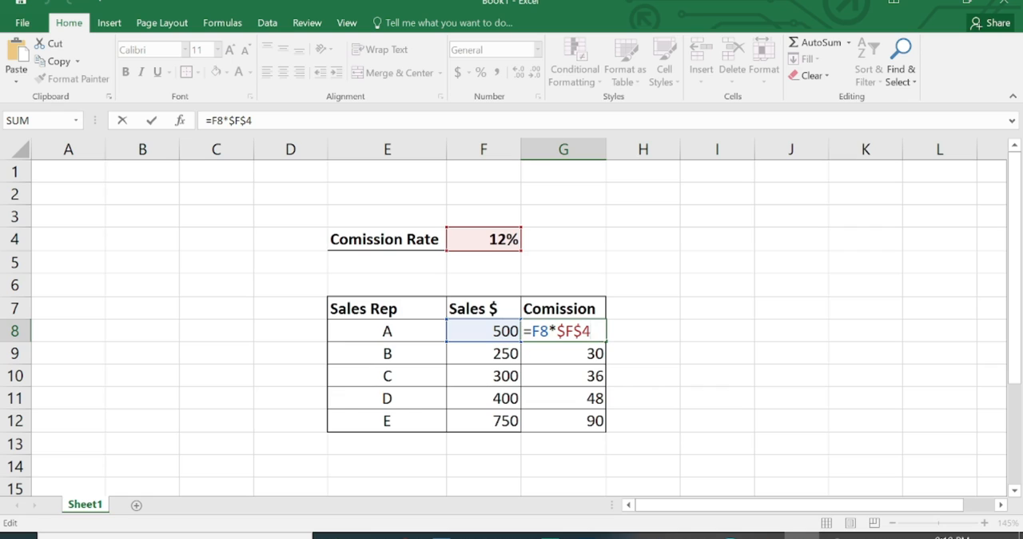
{"action": "key", "text": "Return"}
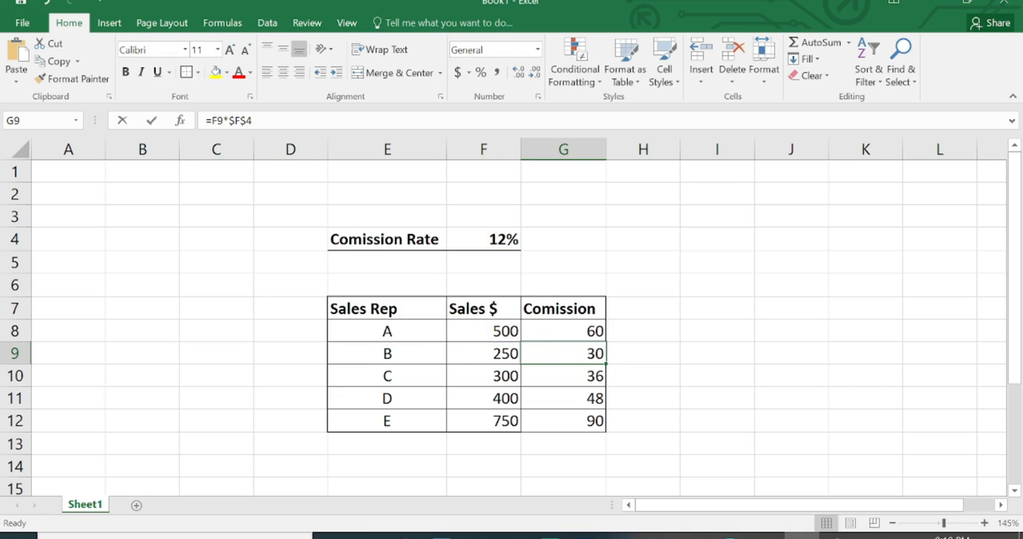
{"action": "double_click", "coordinate": [588, 354]}
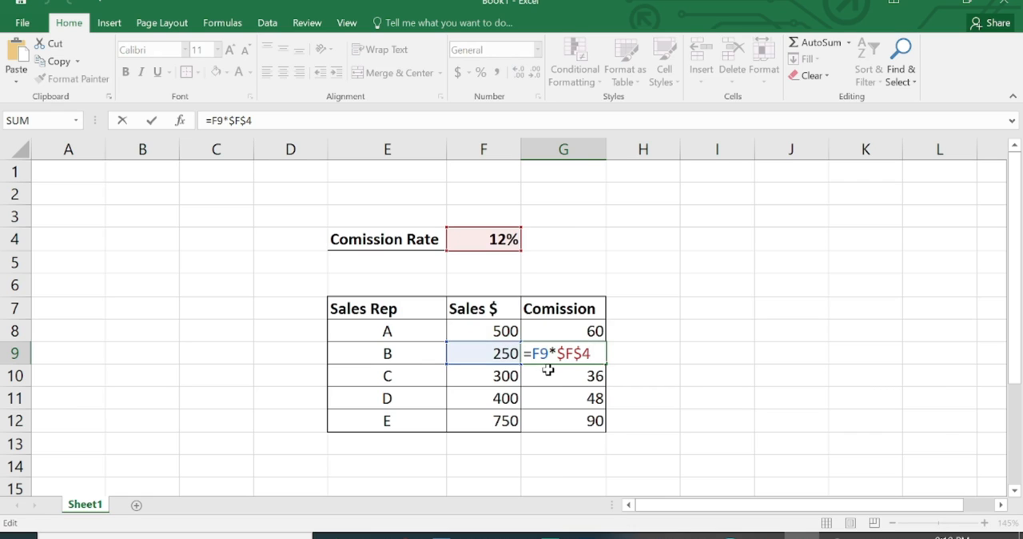
{"action": "key", "text": "Escape"}
{"action": "double_click", "coordinate": [555, 331]}
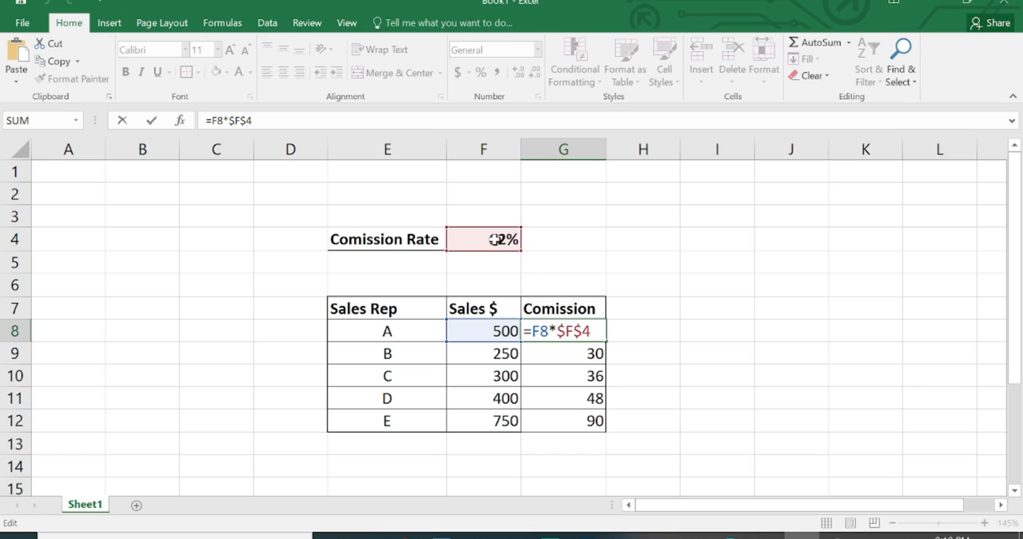
{"action": "key", "text": "Escape"}
{"action": "double_click", "coordinate": [552, 355]}
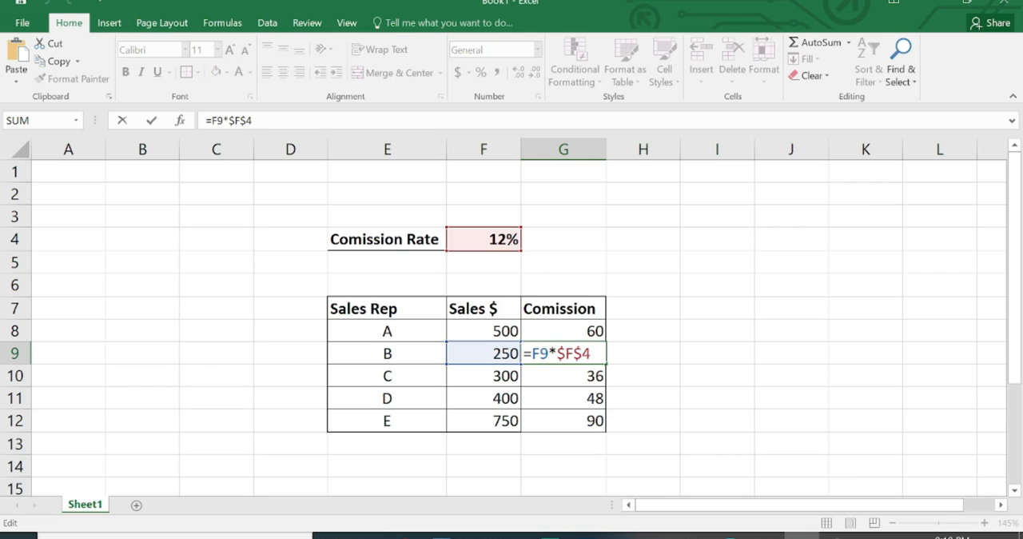
{"action": "key", "text": "Return"}
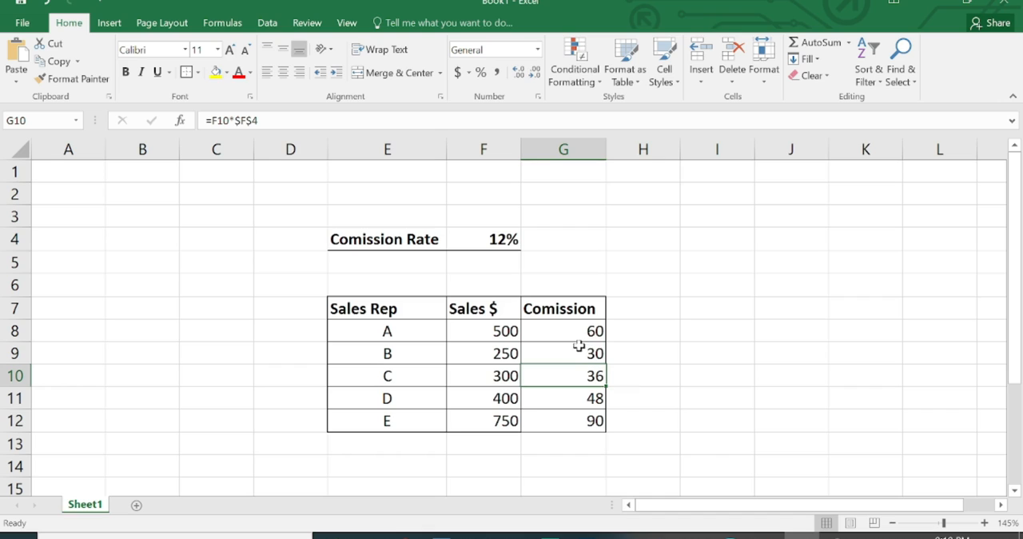
Clear the absolute-reference commission formulas from G8 through G12
{"action": "left_click_drag", "start_coordinate": [585, 327], "coordinate": [572, 430]}
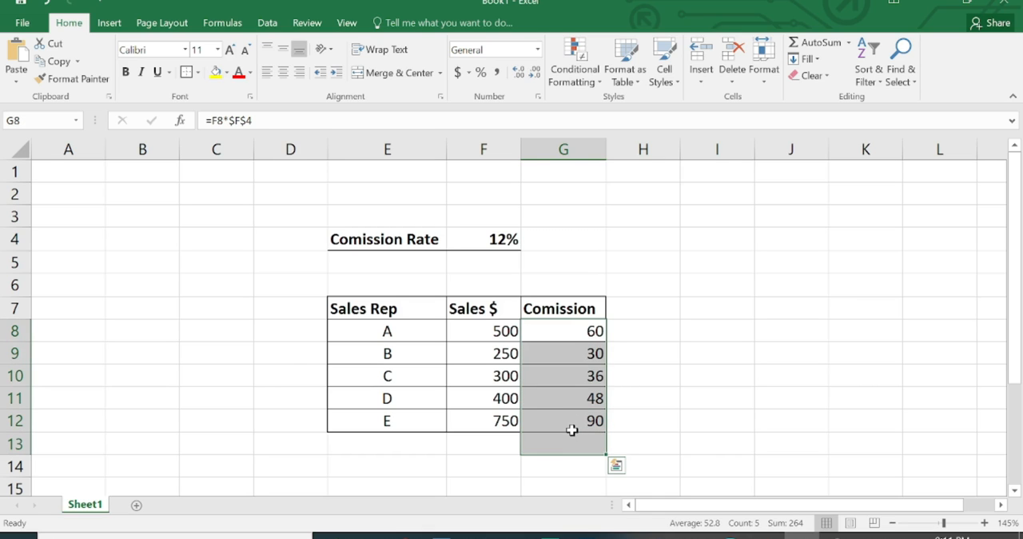
{"action": "key", "text": "Up"}
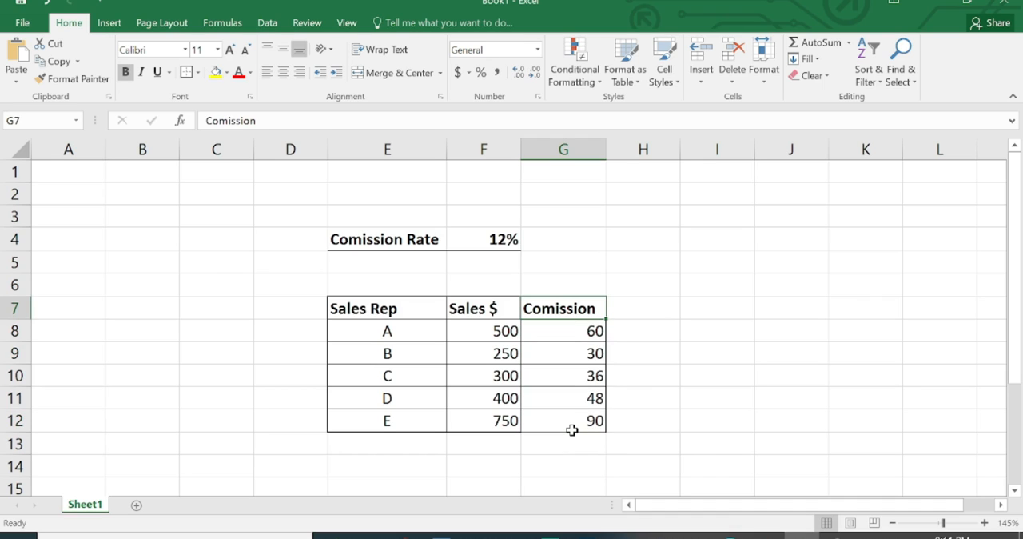
{"action": "key", "text": "Down"}
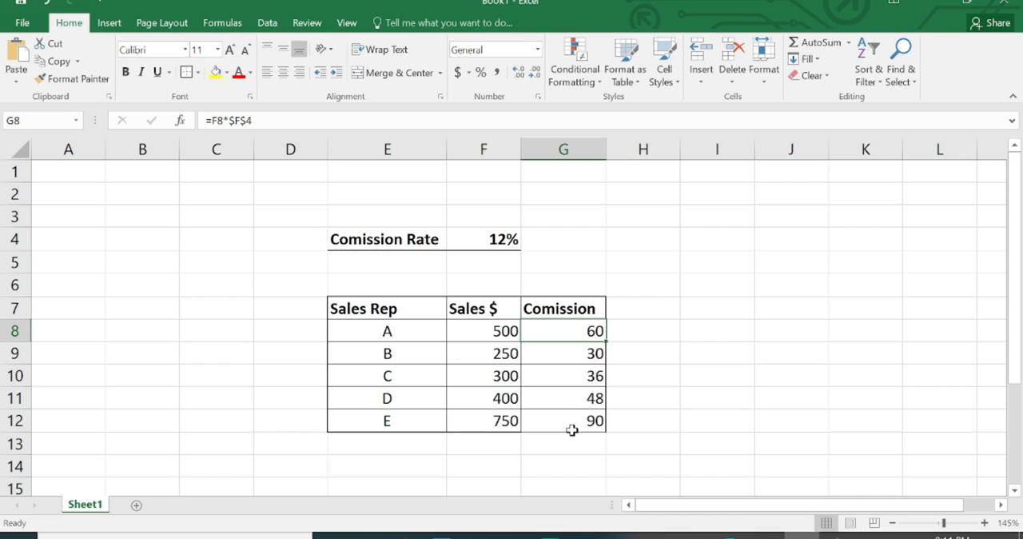
{"action": "key", "text": "shift+Down"}
{"action": "key", "text": "shift+Down"}
{"action": "key", "text": "shift+Down"}
{"action": "key", "text": "shift+Down"}
{"action": "key", "text": "shift+Down"}
{"action": "left_click_drag", "start_coordinate": [571, 430], "coordinate": [573, 432]}
{"action": "key", "text": "Delete"}
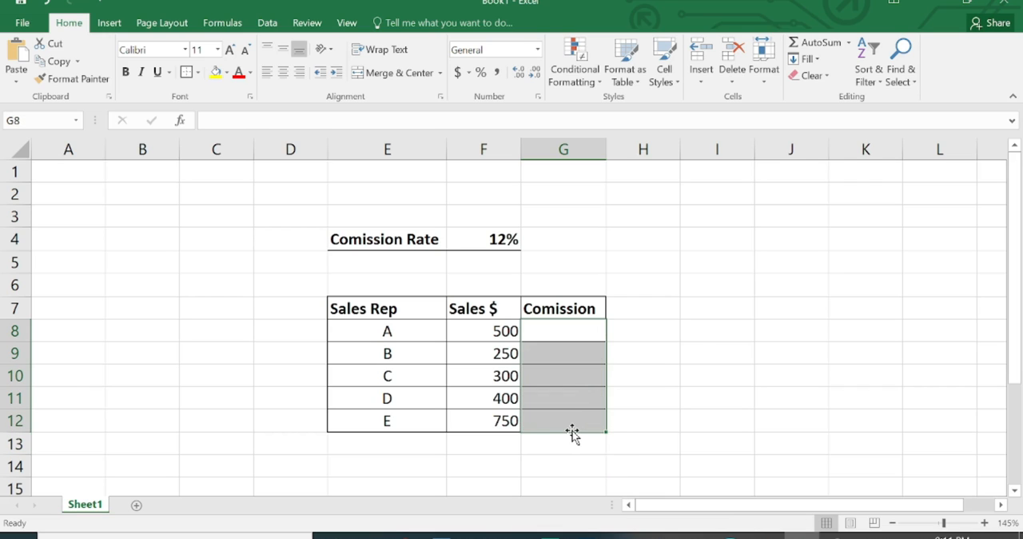
Build the formula =F8*F4 in G8, multiplying sales rep A's sales by the commission rate cell
{"action": "left_click", "coordinate": [578, 334]}
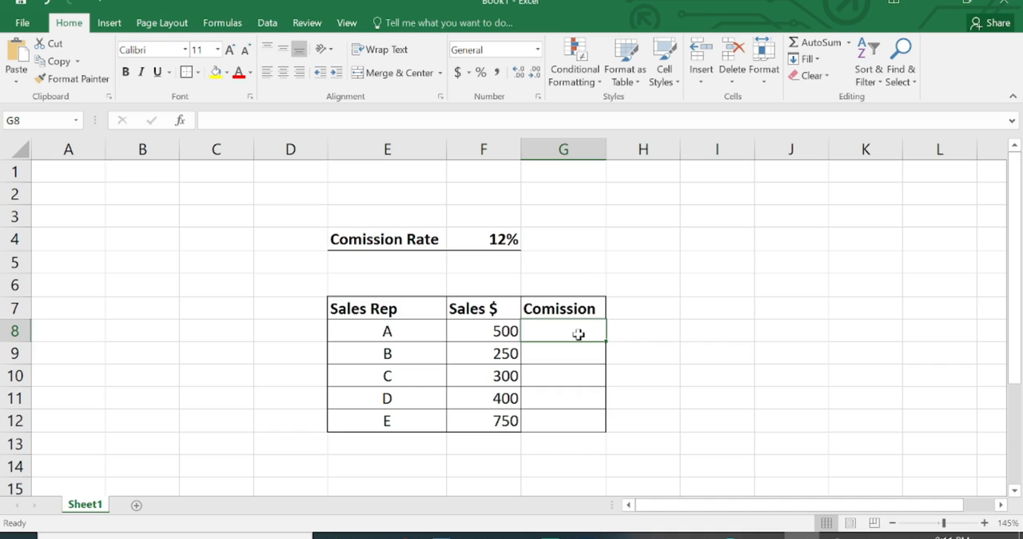
{"action": "type", "text": "="}
{"action": "left_click", "coordinate": [502, 330]}
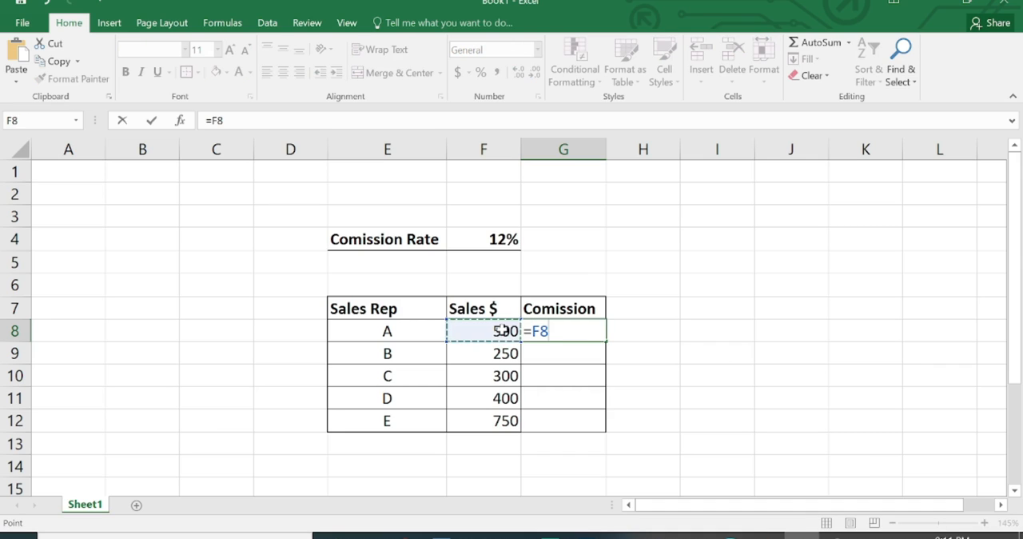
{"action": "type", "text": "*"}
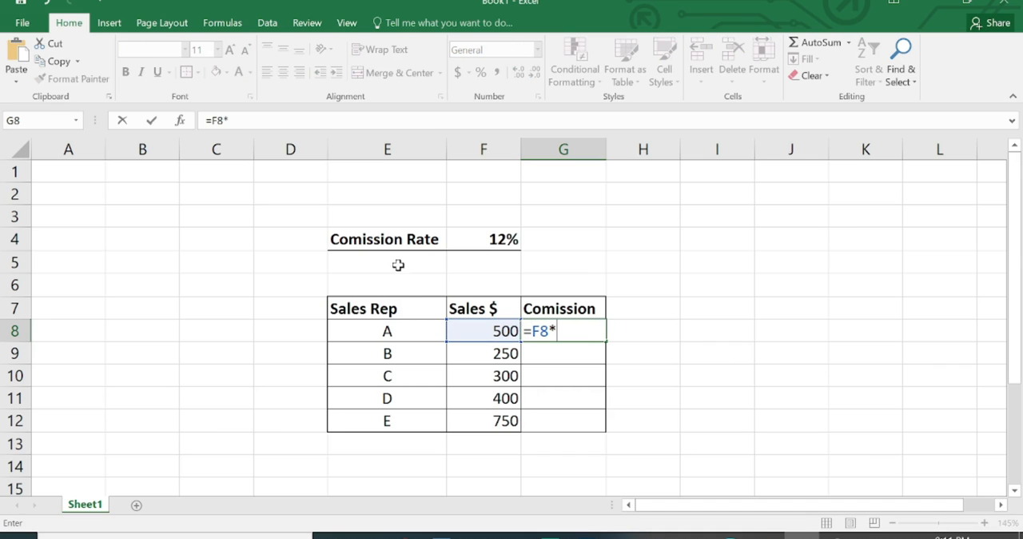
{"action": "left_click", "coordinate": [485, 240]}
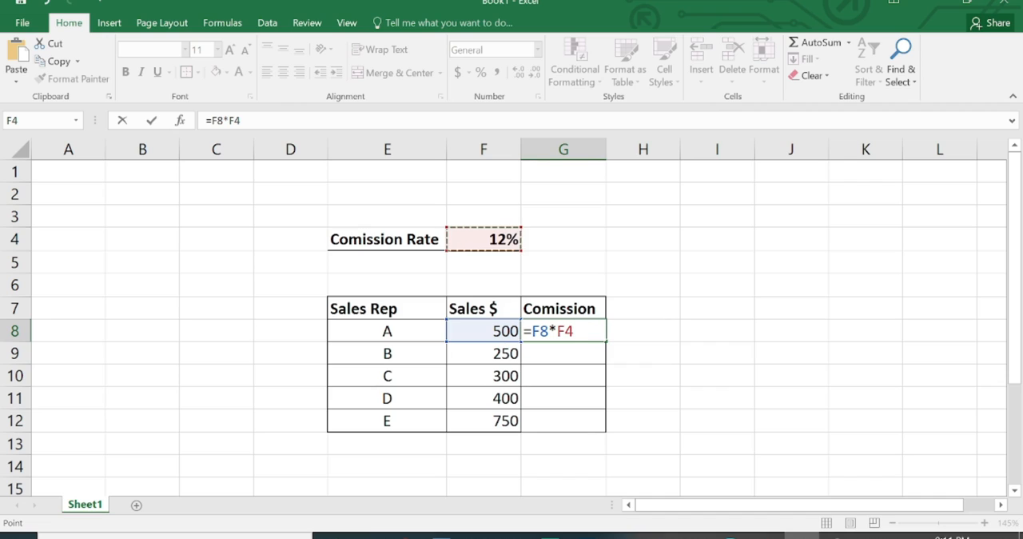
Cycle the F4 reference in G8 through its absolute and mixed forms, and commit the formula as =F8*$F$4
{"action": "key", "text": "F2"}
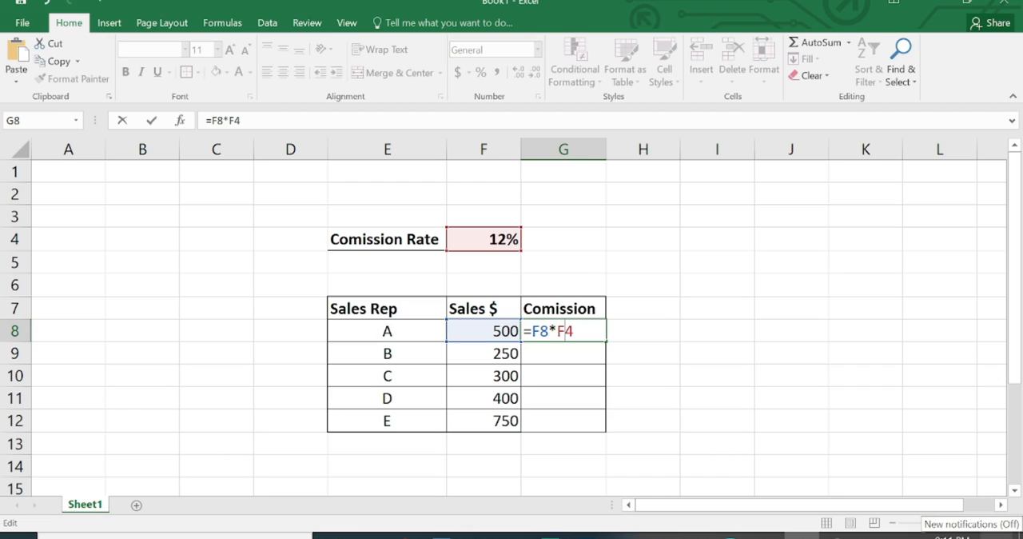
{"action": "key", "text": "F4"}
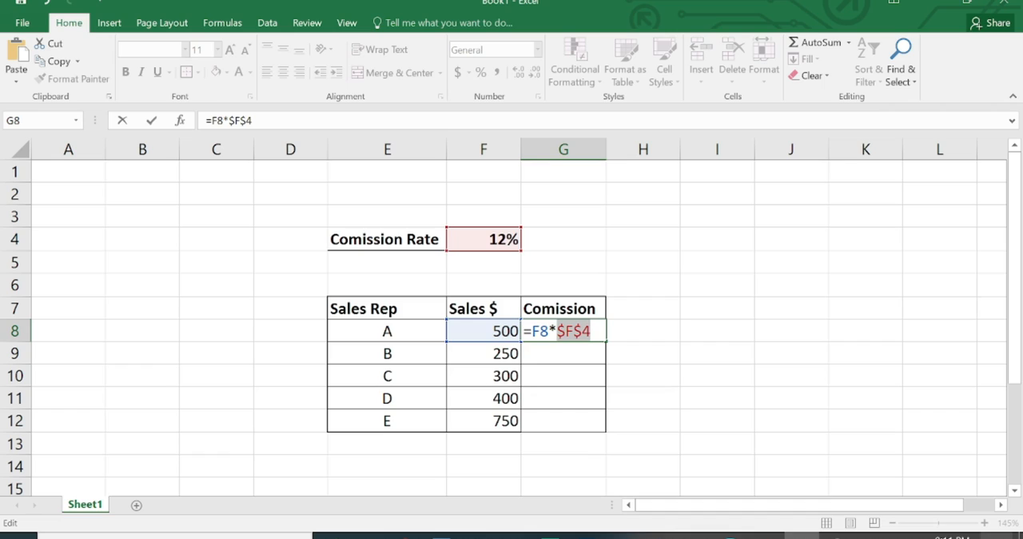
{"action": "key", "text": "F4"}
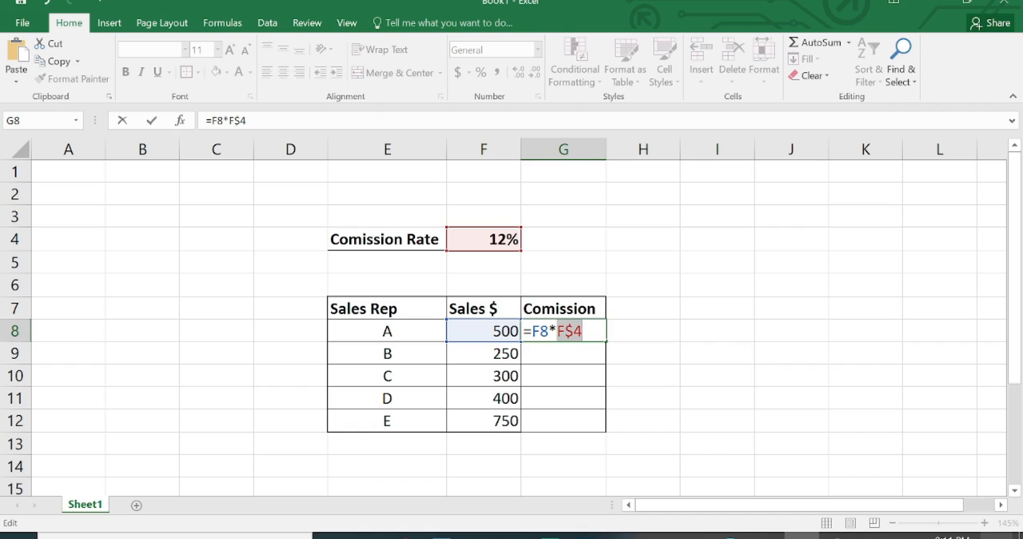
{"action": "key", "text": "F4"}
{"action": "key", "text": "F4"}
{"action": "key", "text": "F4"}
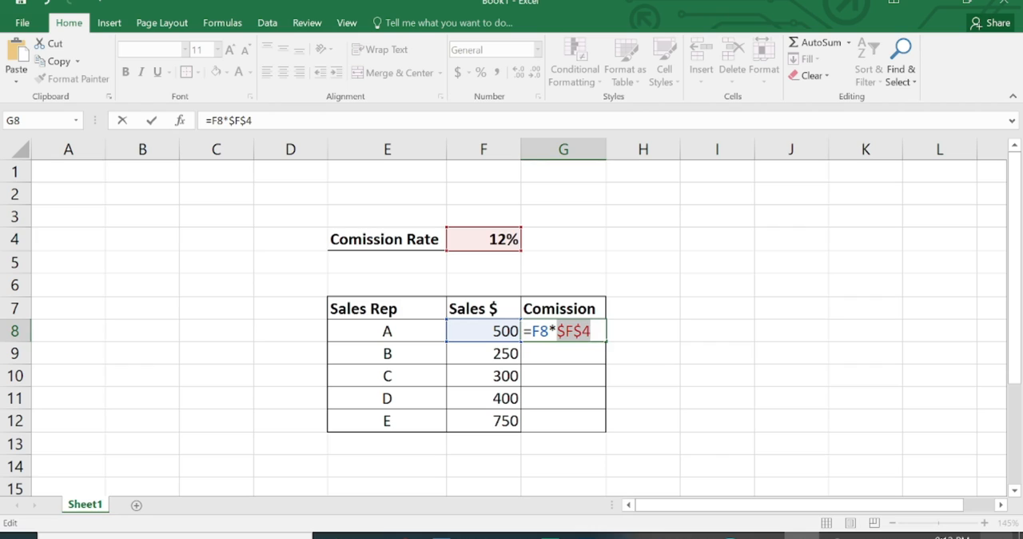
{"action": "key", "text": "Return"}
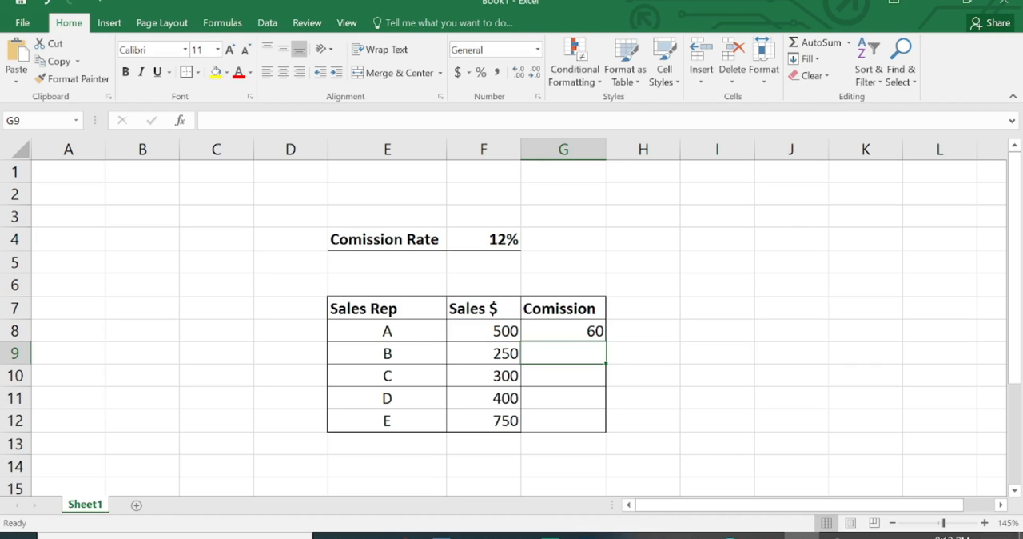
Fill the G8 commission formula down through G12 and deselect the range
{"action": "left_click", "coordinate": [565, 329]}
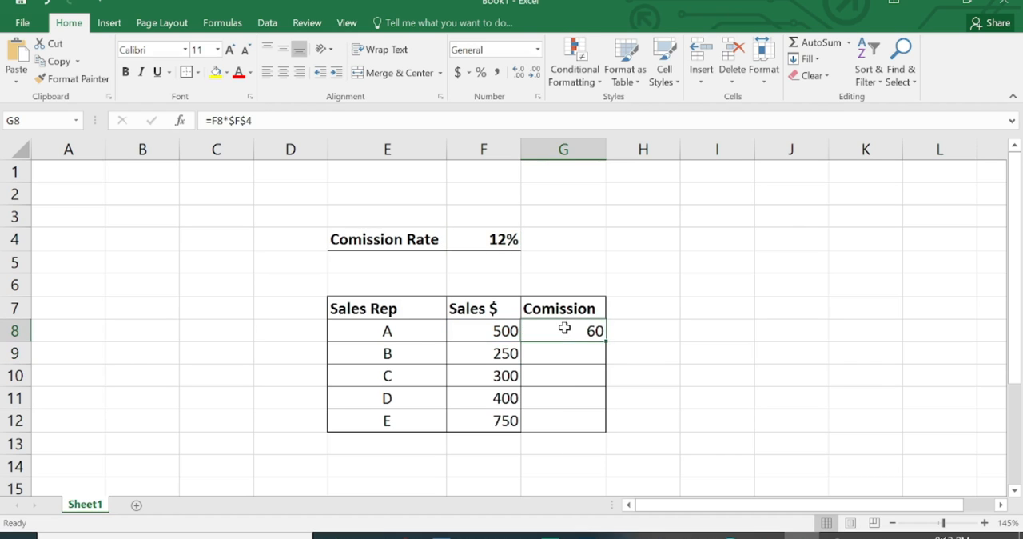
{"action": "left_click_drag", "start_coordinate": [605, 341], "coordinate": [603, 430]}
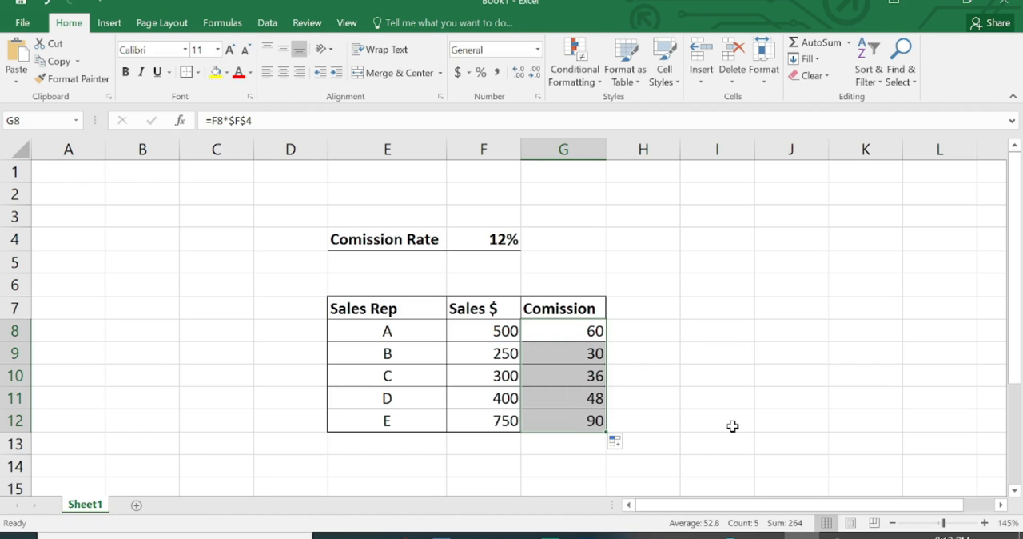
{"action": "left_click", "coordinate": [686, 395]}
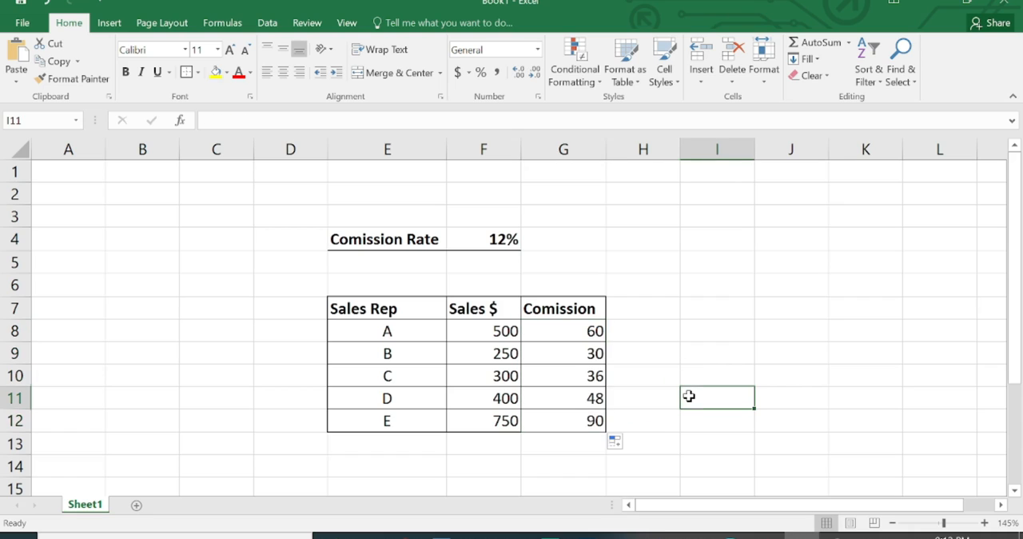